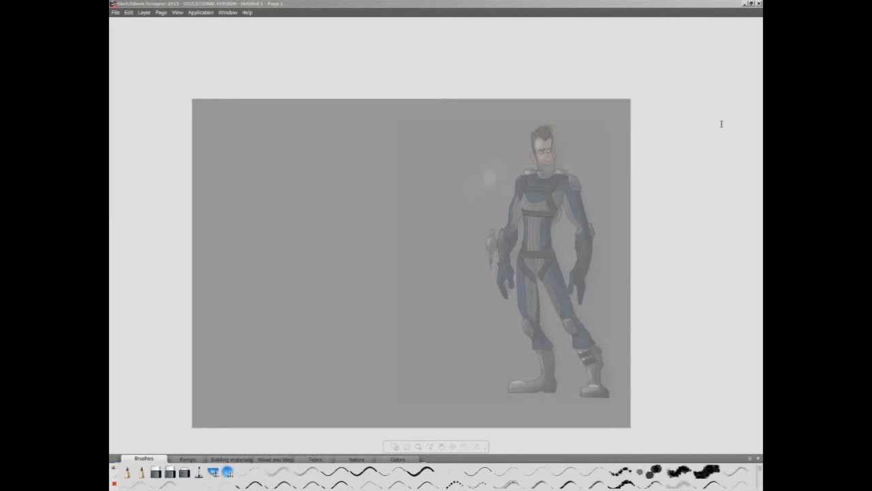
- Centre the vertical symmetry axis and, with the Pencil, roughly sketch the mirrored torso sides and legs beside the coloured character
key(p)
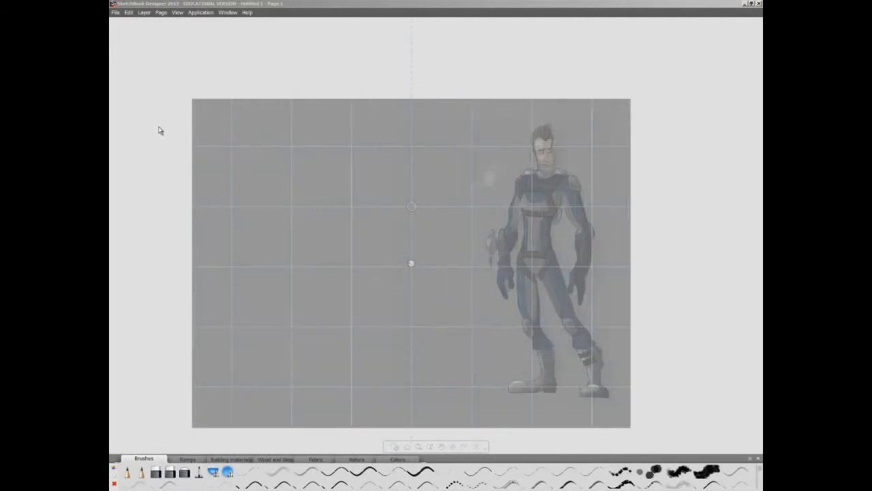
drag(412, 207, 412, 210)
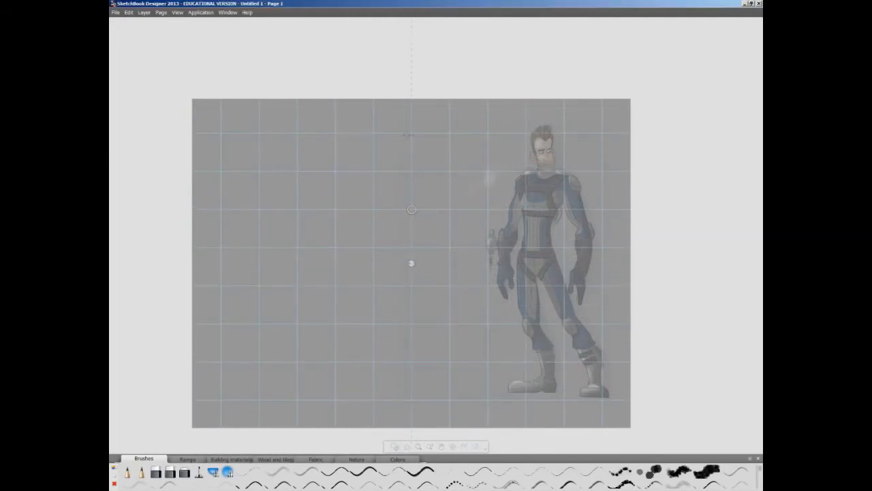
mouse_move(402, 134)
mouse_down()
mouse_move(411, 173)
mouse_move(402, 162)
mouse_move(411, 173)
mouse_move(391, 179)
mouse_move(395, 217)
mouse_up()
mouse_move(393, 216)
mouse_down()
mouse_move(396, 263)
mouse_move(411, 276)
mouse_move(385, 311)
mouse_up()
drag(407, 287, 387, 325)
drag(387, 274, 383, 321)
mouse_move(383, 326)
mouse_down()
mouse_move(393, 326)
mouse_move(377, 369)
mouse_up()
- Rough in the mirrored feet, boot tops, hips and waist contours of the front-view figure
mouse_move(392, 331)
mouse_down()
mouse_move(376, 366)
mouse_move(357, 386)
mouse_up()
drag(357, 386, 389, 387)
drag(371, 343, 391, 345)
drag(374, 347, 378, 376)
drag(394, 248, 384, 313)
drag(395, 213, 398, 254)
- Rough in the figure's shoulders, outstretched arms with open hands, and the head, reinforcing the torso and knee lines
drag(384, 185, 391, 206)
mouse_move(402, 165)
mouse_down()
mouse_move(409, 174)
mouse_move(427, 163)
mouse_move(376, 196)
mouse_move(314, 217)
mouse_move(299, 210)
mouse_move(295, 224)
mouse_up()
mouse_move(320, 222)
mouse_down()
mouse_move(280, 226)
mouse_move(282, 234)
mouse_up()
drag(385, 180, 398, 253)
drag(385, 310, 379, 340)
drag(402, 136, 407, 172)
drag(399, 139, 401, 165)
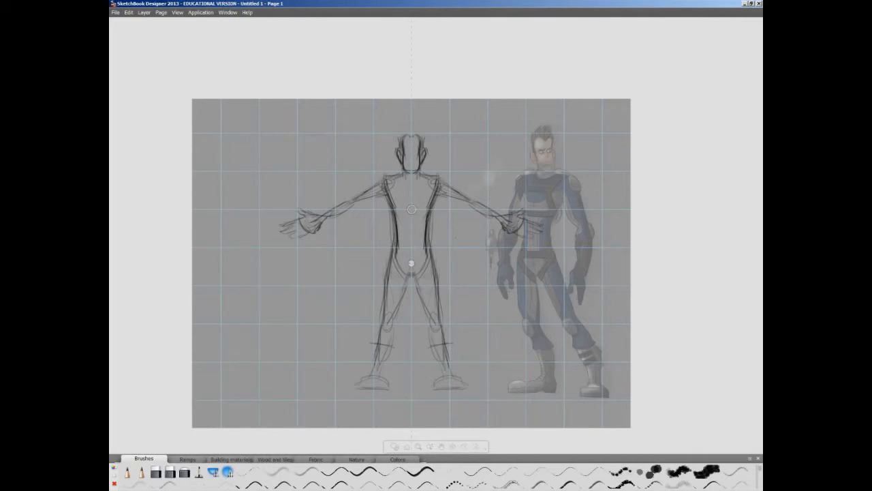
- Lasso the rough arm on the figure's left-hand side and adjust its position slightly
key(v)
drag(312, 198, 385, 182)
mouse_move(353, 232)
mouse_down()
mouse_move(431, 228)
mouse_move(402, 252)
mouse_move(343, 228)
mouse_up()
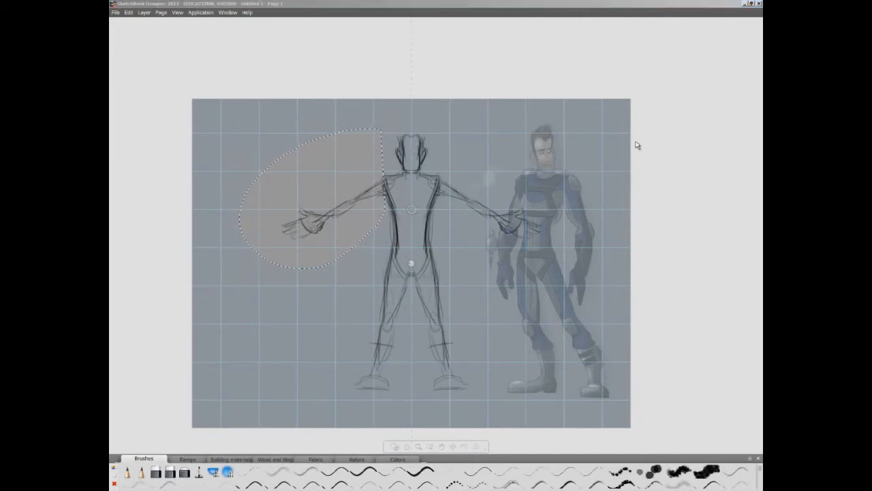
- Fade the rough sketch to a light underlay, select the Pencil for clean line work and hide the grid
drag(635, 143, 609, 145)
click(407, 29)
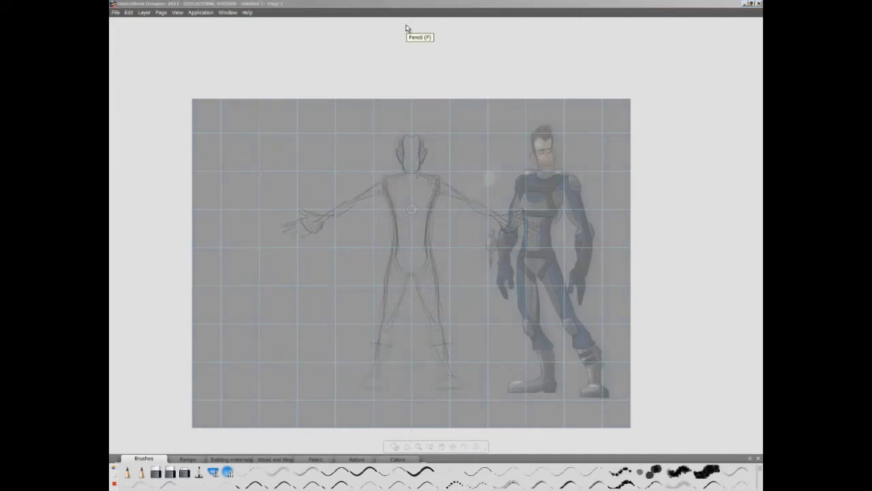
key(space)
mouse_move(330, 248)
mouse_down()
mouse_move(339, 253)
mouse_move(333, 281)
mouse_move(287, 271)
mouse_up()
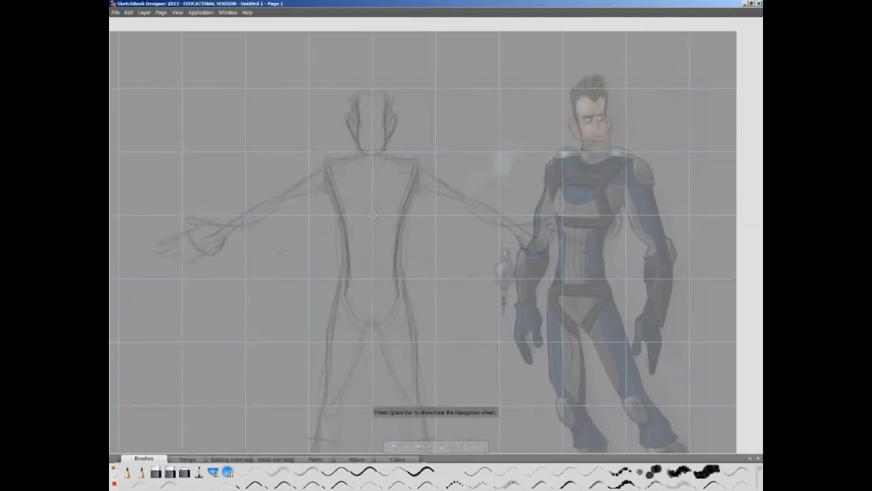
click(125, 117)
key(space)
mouse_move(348, 153)
mouse_down()
mouse_move(385, 132)
mouse_move(346, 171)
mouse_up()
- Draw clean lines over the rough head for the face outline, ear, spiky hair and jaw
mouse_move(318, 125)
mouse_down()
mouse_move(316, 158)
mouse_move(328, 203)
mouse_move(339, 179)
mouse_up()
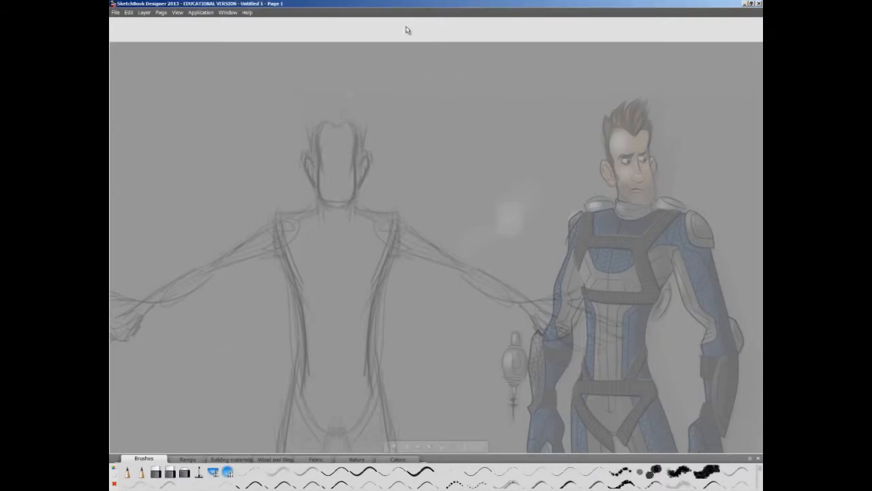
mouse_move(327, 123)
mouse_down()
mouse_move(354, 139)
mouse_move(320, 143)
mouse_move(343, 201)
mouse_up()
drag(314, 153, 319, 176)
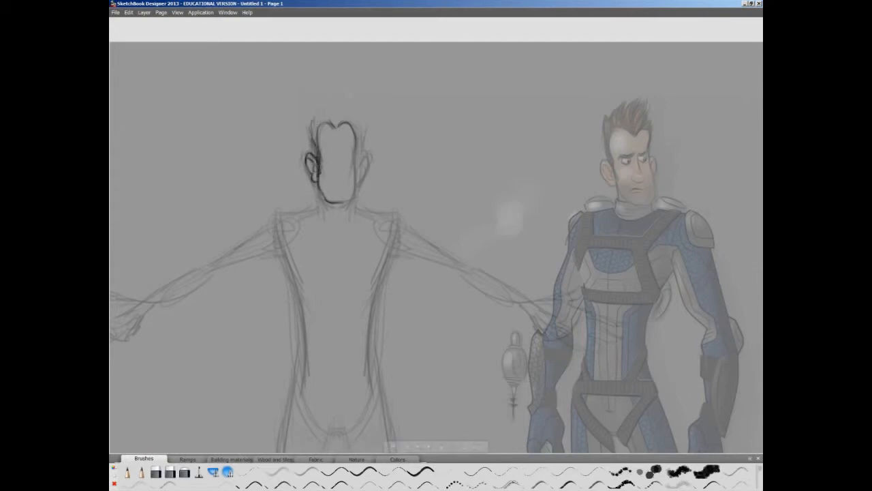
drag(349, 103, 359, 117)
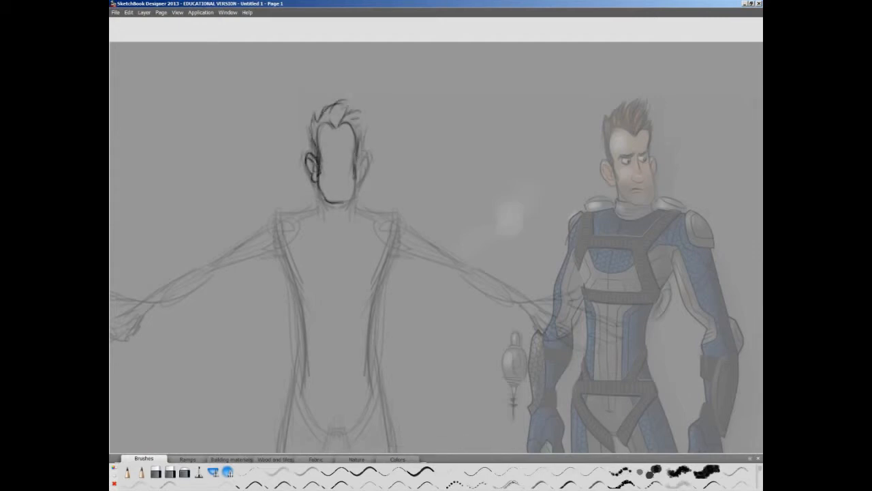
drag(355, 179, 336, 204)
- Draw the face details: straight eyebrows, eyes, nose and mouth
key(space)
mouse_move(312, 170)
mouse_down()
mouse_move(298, 233)
mouse_move(269, 249)
mouse_up()
drag(281, 178, 295, 176)
drag(300, 177, 318, 178)
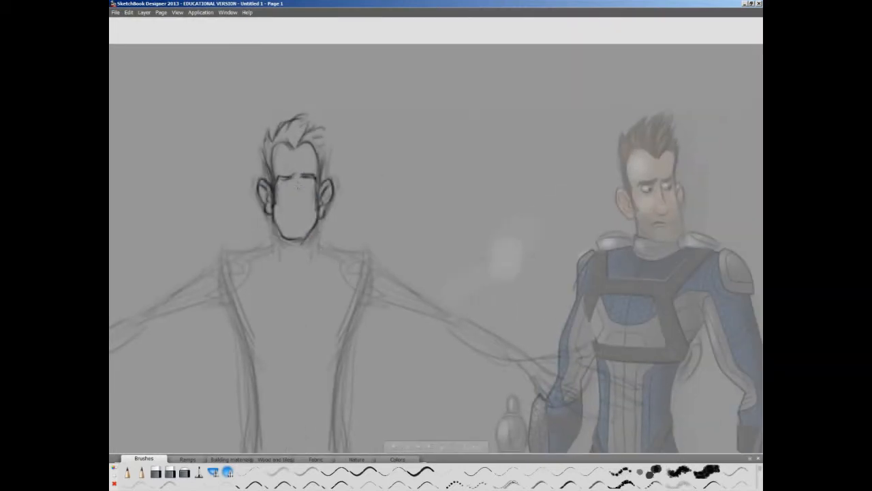
mouse_move(304, 203)
mouse_down()
mouse_move(289, 206)
mouse_move(310, 184)
mouse_move(290, 184)
mouse_up()
mouse_move(304, 179)
mouse_down()
mouse_move(289, 184)
mouse_move(307, 233)
mouse_move(285, 230)
mouse_up()
key(space)
mouse_move(280, 232)
mouse_down()
mouse_move(300, 234)
mouse_move(260, 164)
mouse_move(298, 193)
mouse_up()
key(space)
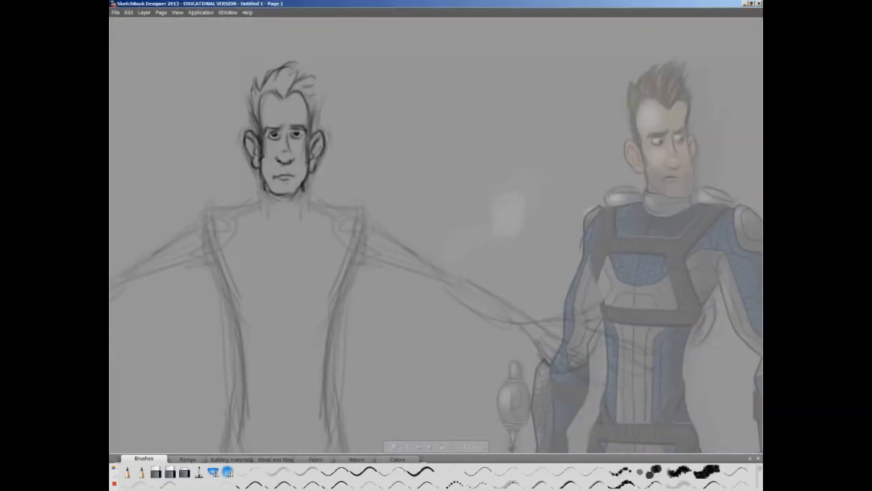
- Outline the left-hand arm from collar to wrist and back to the armpit, with a cuff line across the forearm
key(space)
drag(382, 272, 485, 206)
mouse_move(364, 124)
mouse_down()
mouse_move(382, 143)
mouse_move(334, 143)
mouse_move(234, 203)
mouse_up()
mouse_move(315, 181)
mouse_down()
mouse_move(236, 214)
mouse_move(321, 227)
mouse_move(266, 244)
mouse_up()
key(ctrl+z)
key(space)
drag(327, 231, 266, 257)
drag(295, 220, 307, 247)
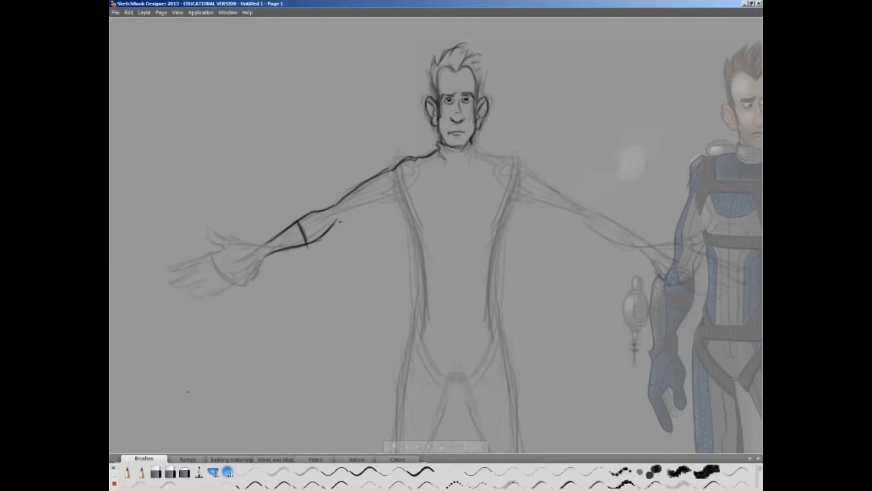
drag(393, 196, 341, 218)
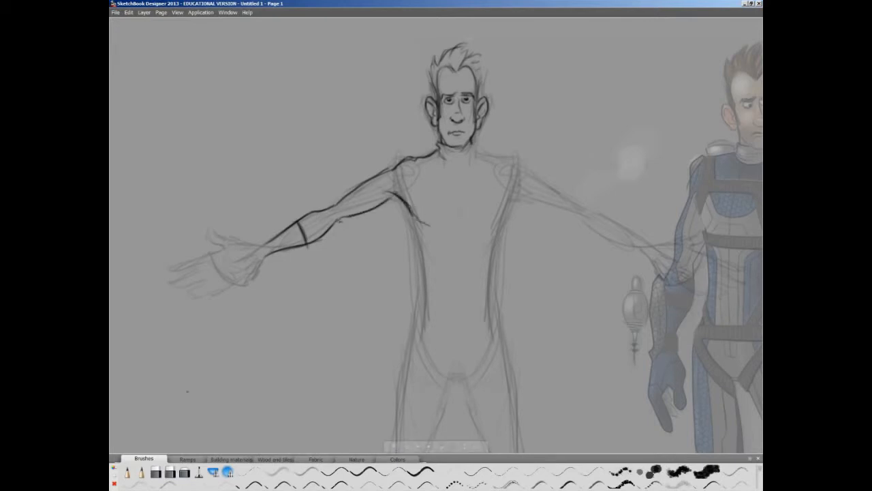
- Draw the open left-hand hand with its thumb, palm edge and spread fingers
mouse_move(257, 246)
mouse_down()
mouse_move(213, 229)
mouse_move(254, 267)
mouse_move(177, 262)
mouse_up()
drag(210, 260, 177, 276)
drag(219, 274, 187, 287)
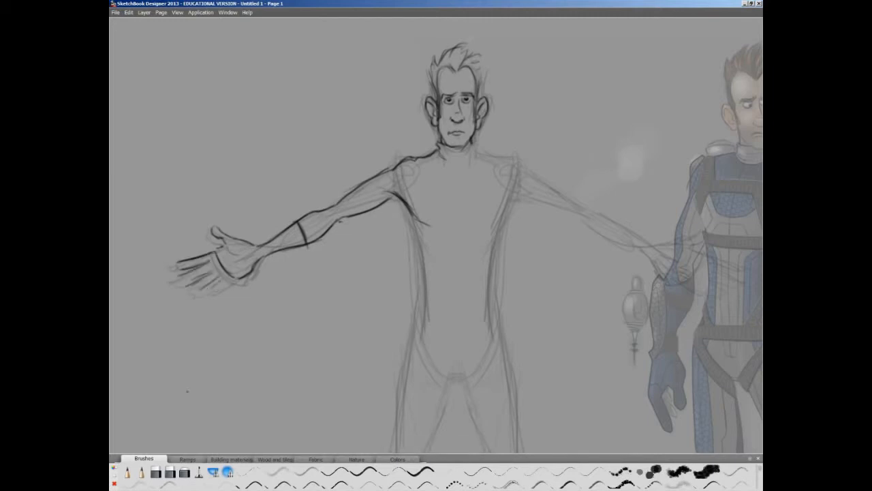
key(space)
drag(311, 241, 269, 210)
drag(353, 166, 377, 243)
drag(373, 206, 383, 293)
key(ctrl+z)
key(ctrl+z)
key(ctrl+z)
- Outline the left-hand side of the torso, the hip and the outer edge of the leg
drag(371, 198, 388, 308)
key(space)
drag(351, 279, 361, 170)
drag(386, 148, 379, 218)
drag(380, 194, 362, 362)
- Draw the left-hand boot with its sole, rounded toe, shaft sides and laced front strip
key(space)
mouse_move(350, 359)
mouse_down()
mouse_move(361, 222)
mouse_move(350, 330)
mouse_up()
drag(394, 217, 369, 319)
drag(372, 304, 371, 333)
drag(325, 356, 385, 358)
drag(326, 357, 382, 354)
drag(372, 305, 373, 335)
drag(362, 248, 359, 324)
drag(391, 250, 365, 320)
drag(369, 248, 353, 316)
drag(395, 252, 374, 331)
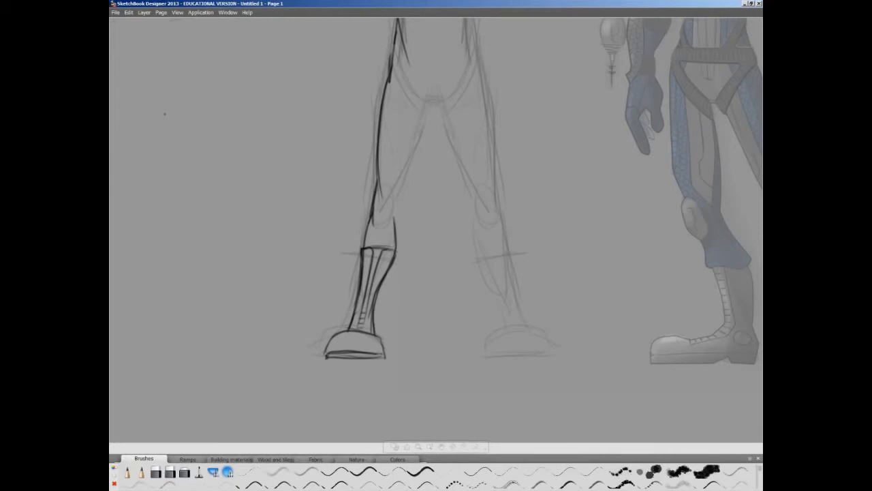
- Draw the trouser cuff above the boot, the knee area and the inner leg line of the left-hand leg
drag(372, 247, 381, 248)
drag(372, 216, 362, 246)
drag(398, 229, 397, 248)
drag(396, 207, 400, 235)
mouse_move(378, 192)
mouse_down()
mouse_move(393, 212)
mouse_move(380, 191)
mouse_up()
drag(398, 218, 400, 200)
drag(397, 143, 404, 193)
- Mirror the outlined left-hand arm, torso and leg onto the figure's other side
drag(359, 212, 351, 380)
drag(731, 38, 706, 124)
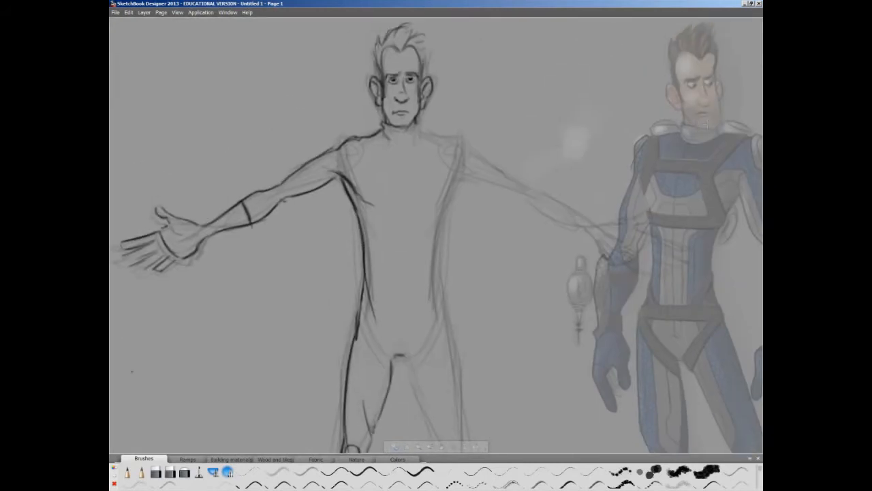
click(684, 158)
click(682, 143)
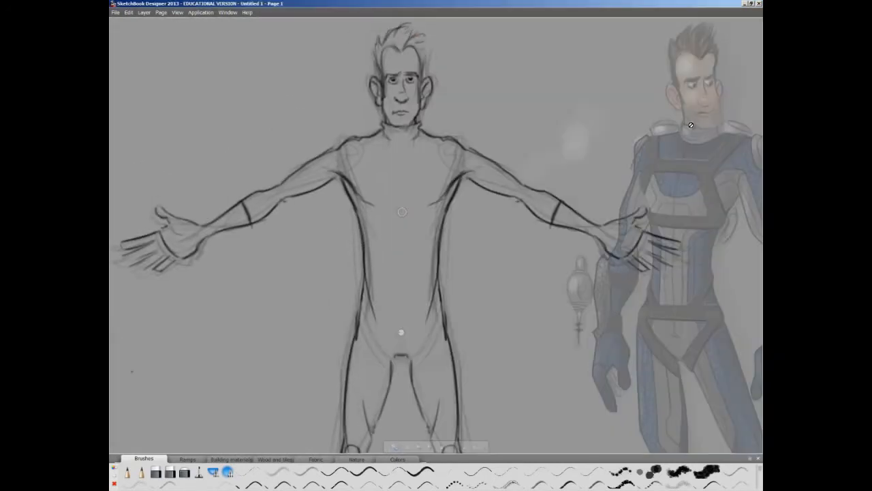
drag(691, 126, 677, 30)
click(270, 186)
- Draw the mirrored suit's belt, hip straps and the horizontal strap below the chest
drag(354, 215, 389, 218)
mouse_move(353, 178)
mouse_down()
mouse_move(369, 203)
mouse_move(389, 203)
mouse_move(380, 260)
mouse_up()
mouse_move(345, 227)
mouse_down()
mouse_move(379, 267)
mouse_move(366, 255)
mouse_up()
drag(334, 133, 329, 179)
drag(340, 161, 383, 168)
drag(343, 153, 383, 157)
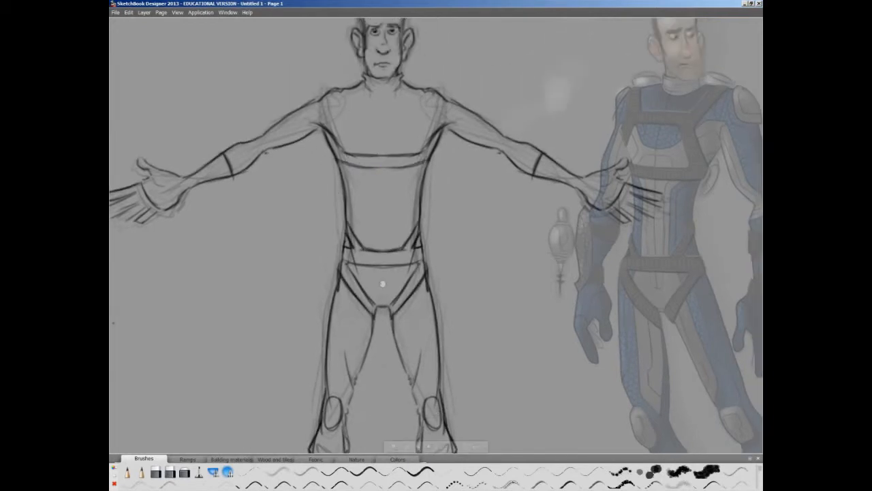
- Draw the chest harness's shoulder straps and the trapezoidal chest panel inside it
drag(351, 88, 357, 103)
mouse_move(356, 102)
mouse_down()
mouse_move(383, 104)
mouse_move(383, 113)
mouse_move(344, 152)
mouse_up()
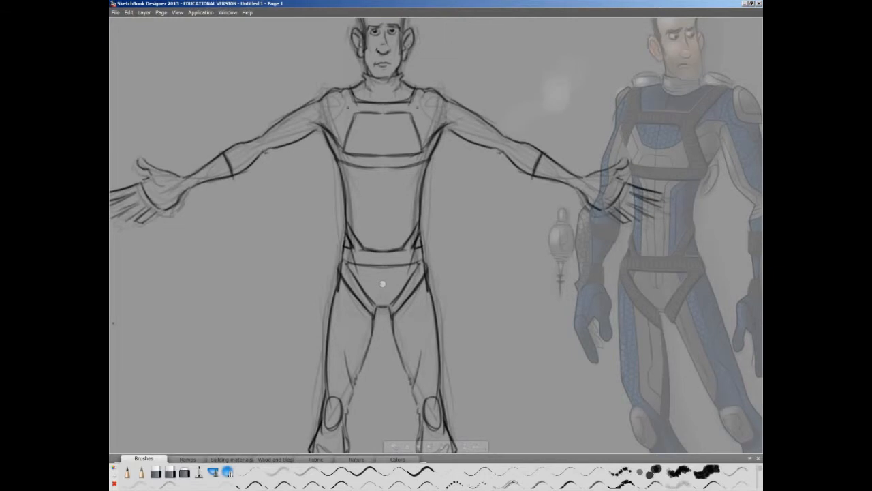
drag(340, 90, 347, 126)
- Add the rounded pads beside the collar and the small side pieces below the chest strap
mouse_move(339, 162)
mouse_down()
mouse_move(382, 168)
mouse_move(311, 184)
mouse_up()
key(space)
drag(308, 91, 326, 100)
drag(296, 178, 309, 198)
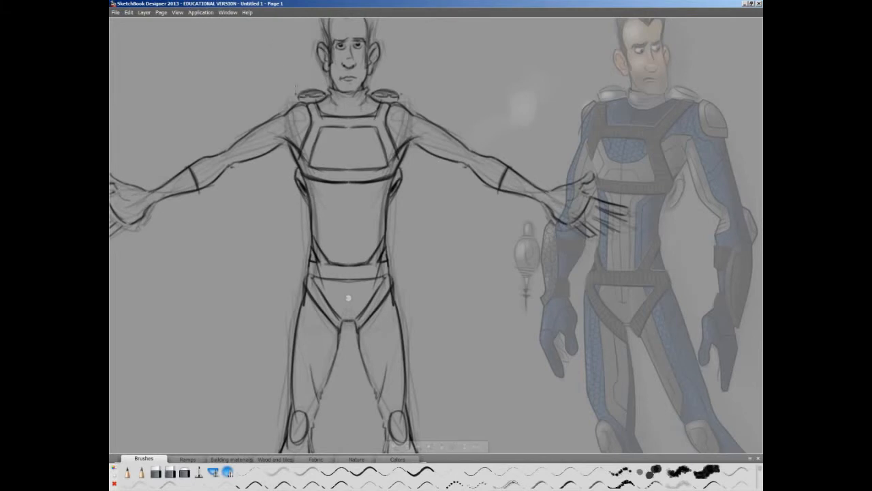
- Draw the armour plates over the figure's outer shoulders
key(space)
drag(289, 259, 216, 296)
drag(228, 134, 208, 154)
drag(222, 135, 205, 150)
- Add the angled line inside the chest panel and the fold lines on the suit's collar
key(space)
drag(201, 258, 272, 268)
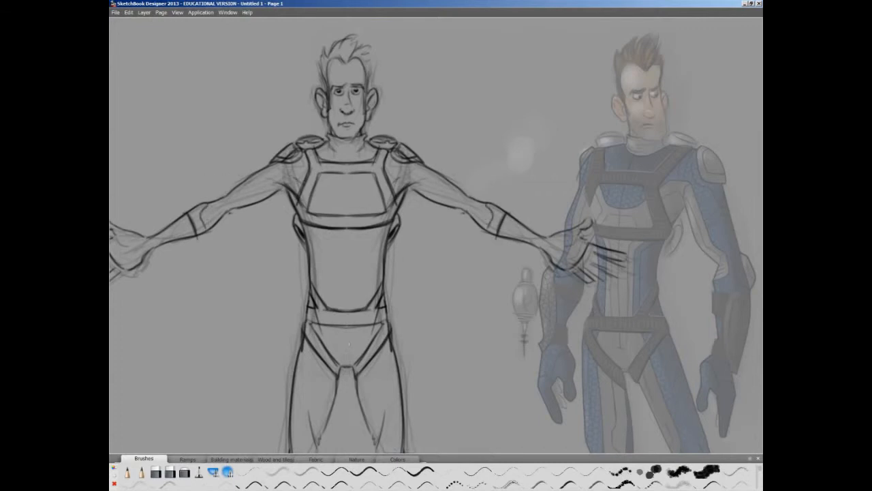
mouse_move(299, 184)
mouse_down()
mouse_move(255, 179)
mouse_move(347, 203)
mouse_up()
mouse_move(326, 145)
mouse_down()
mouse_move(347, 156)
mouse_move(347, 149)
mouse_up()
- Draw the suit's panel seams down the abdomen, across the pelvis and along the thighs
key(space)
mouse_move(280, 217)
mouse_down()
mouse_move(267, 160)
mouse_move(312, 184)
mouse_move(316, 250)
mouse_up()
drag(302, 172, 313, 288)
key(space)
drag(284, 288, 308, 210)
drag(328, 220, 331, 303)
- Finish the hand by refining the finger outlines and adding the palm creases
key(space)
drag(270, 150, 267, 262)
key(space)
drag(179, 189, 279, 358)
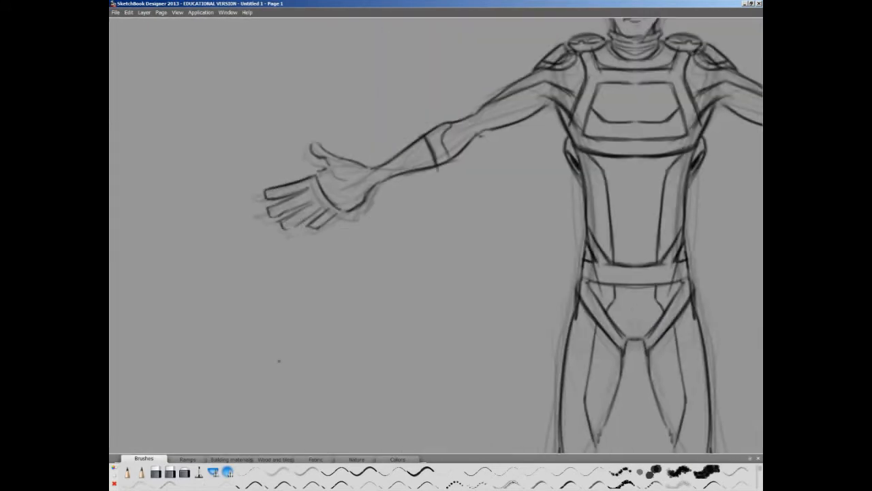
drag(311, 182, 335, 208)
drag(327, 165, 347, 181)
- Clear the coloured reference character and the rough underlay from view so only the clean line art shows
key(space)
drag(302, 201, 166, 187)
key(space)
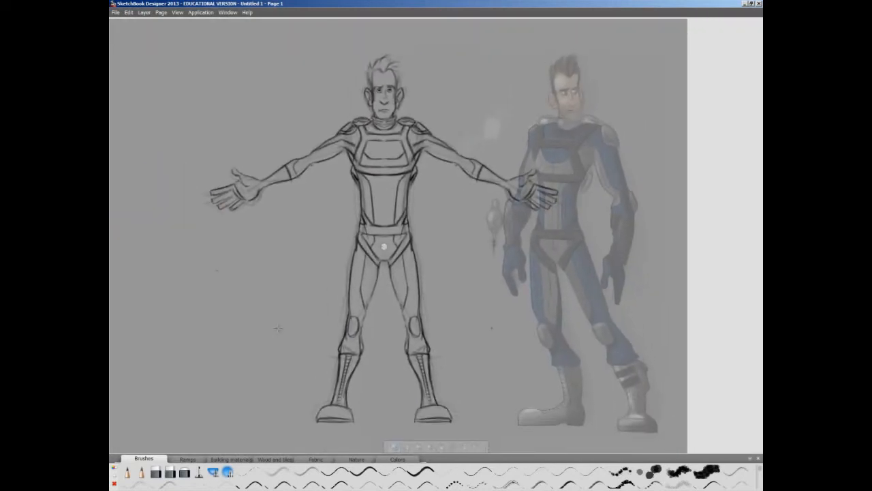
click(702, 149)
click(703, 158)
click(144, 12)
click(185, 147)
click(388, 257)
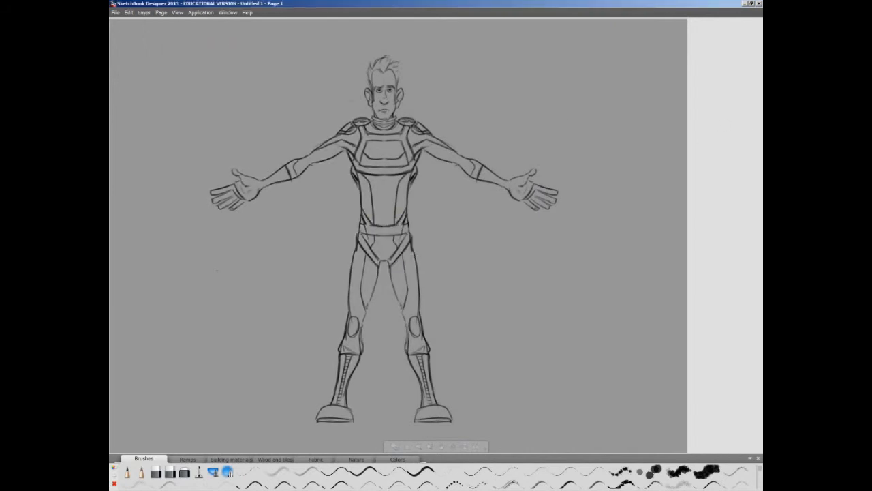
- Turn on the square grid over the front-view line art
click(125, 109)
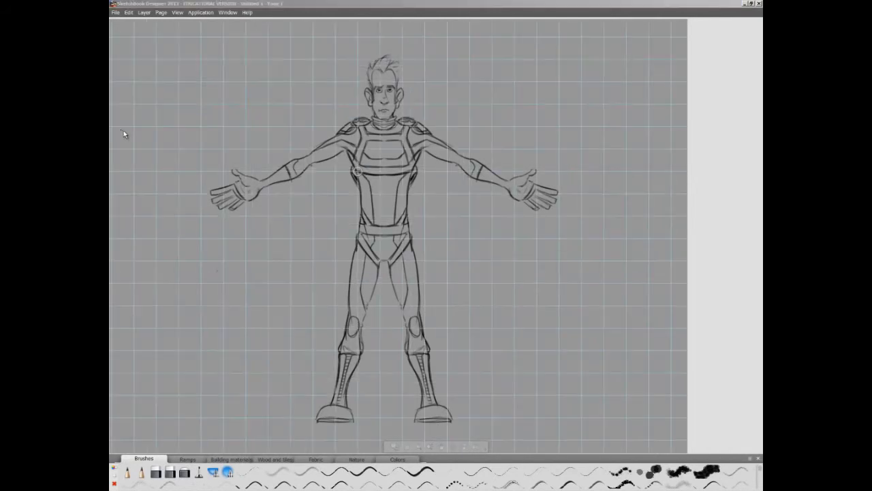
key(space)
mouse_move(368, 216)
mouse_down()
mouse_move(348, 216)
mouse_move(291, 242)
mouse_move(318, 219)
mouse_move(464, 239)
mouse_move(324, 241)
mouse_up()
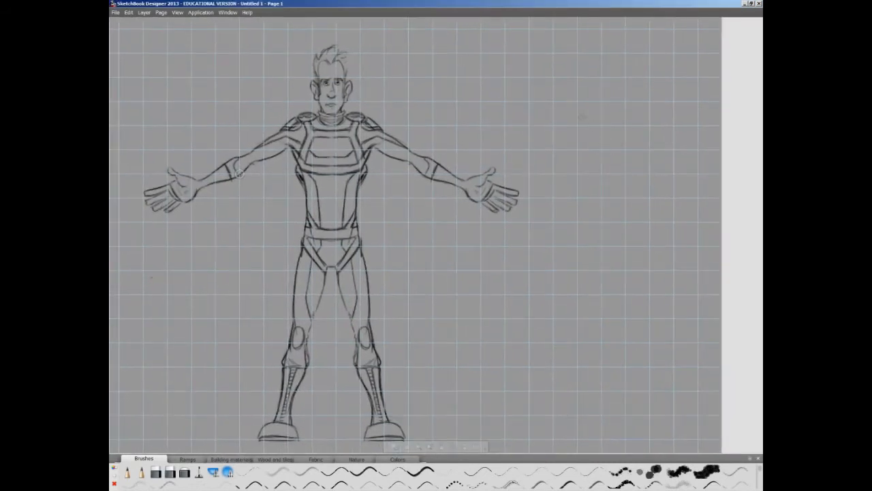
- Rough in the side-view head, neck and upper back beside the front view, using the grid to match heights
drag(570, 99, 590, 116)
drag(601, 80, 591, 115)
mouse_move(574, 78)
mouse_down()
mouse_move(568, 87)
mouse_move(580, 79)
mouse_move(574, 57)
mouse_up()
mouse_move(574, 58)
mouse_down()
mouse_move(588, 51)
mouse_move(604, 63)
mouse_move(609, 96)
mouse_up()
mouse_move(593, 62)
mouse_down()
mouse_move(596, 97)
mouse_move(611, 99)
mouse_move(587, 130)
mouse_move(605, 124)
mouse_move(579, 158)
mouse_move(578, 178)
mouse_up()
- Block in the side figure's torso, hips and upper thigh
drag(628, 144, 612, 214)
drag(578, 159, 583, 196)
drag(580, 192, 604, 226)
drag(616, 194, 619, 269)
drag(616, 236, 623, 273)
drag(583, 176, 592, 274)
drag(625, 120, 615, 229)
- Sketch the side figure's knee, lower leg and foot down to the front view's ground level
mouse_move(606, 286)
mouse_down()
mouse_move(598, 334)
mouse_move(606, 348)
mouse_up()
drag(590, 257, 632, 424)
drag(606, 372, 627, 436)
drag(631, 383, 638, 440)
drag(631, 398, 645, 451)
mouse_move(579, 443)
mouse_down()
mouse_move(623, 422)
mouse_move(624, 431)
mouse_up()
mouse_move(584, 444)
mouse_down()
mouse_move(638, 419)
mouse_move(621, 426)
mouse_up()
drag(606, 366, 623, 417)
drag(600, 331, 596, 346)
drag(597, 334, 604, 358)
drag(604, 359, 609, 384)
- Strengthen the side figure's torso and leg contours with heavier strokes and mark the shoulder joint
mouse_move(587, 126)
mouse_down()
mouse_move(579, 169)
mouse_move(590, 262)
mouse_up()
mouse_move(604, 113)
mouse_down()
mouse_move(626, 164)
mouse_move(623, 252)
mouse_up()
drag(623, 253, 616, 346)
drag(590, 242, 599, 329)
drag(623, 272, 598, 352)
drag(619, 335, 635, 411)
drag(629, 361, 635, 449)
drag(622, 346, 639, 443)
drag(599, 387, 579, 433)
drag(579, 443, 631, 429)
mouse_move(607, 129)
mouse_down()
mouse_move(605, 157)
mouse_move(618, 162)
mouse_up()
- Adjust the rough side figure against the front view's proportions and clear the selection
mouse_move(588, 116)
mouse_down()
mouse_move(572, 124)
mouse_move(438, 56)
mouse_up()
key(space)
drag(491, 83, 497, 113)
key(space)
drag(552, 232, 549, 236)
mouse_move(526, 357)
mouse_down()
mouse_move(549, 368)
mouse_move(519, 345)
mouse_up()
mouse_move(547, 367)
mouse_down()
mouse_move(522, 362)
mouse_move(523, 327)
mouse_up()
key(ctrl+d)
- Rework the side figure's profile face and hair, and sketch the rounded backpack behind the shoulders
mouse_move(560, 79)
mouse_down()
mouse_move(555, 102)
mouse_move(540, 52)
mouse_up()
mouse_move(541, 51)
mouse_down()
mouse_move(580, 87)
mouse_move(534, 99)
mouse_move(540, 119)
mouse_move(562, 127)
mouse_move(553, 125)
mouse_up()
mouse_move(597, 124)
mouse_down()
mouse_move(605, 172)
mouse_move(592, 180)
mouse_up()
mouse_move(592, 183)
mouse_down()
mouse_move(604, 149)
mouse_move(597, 177)
mouse_up()
mouse_move(580, 123)
mouse_down()
mouse_move(595, 116)
mouse_move(608, 159)
mouse_up()
mouse_move(598, 139)
mouse_down()
mouse_move(612, 162)
mouse_move(592, 161)
mouse_up()
drag(577, 124, 595, 110)
drag(579, 112, 614, 133)
drag(616, 133, 611, 149)
drag(601, 116, 609, 145)
drag(538, 393, 537, 404)
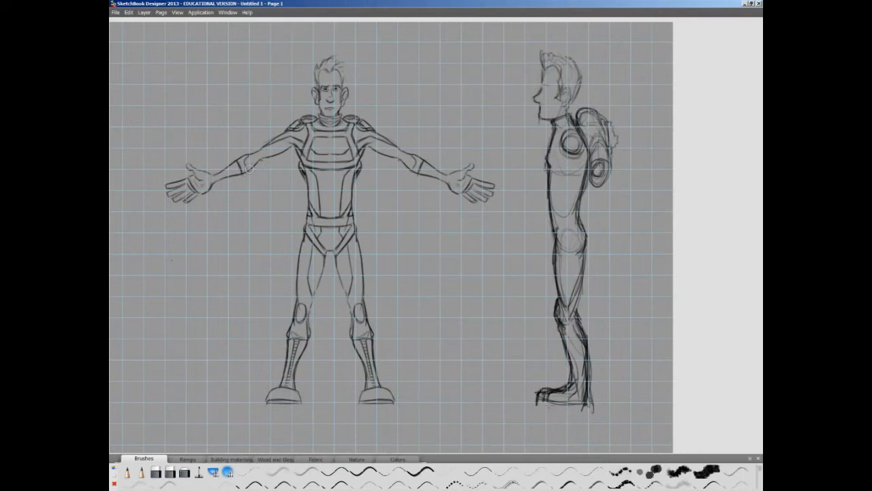
drag(590, 317, 588, 396)
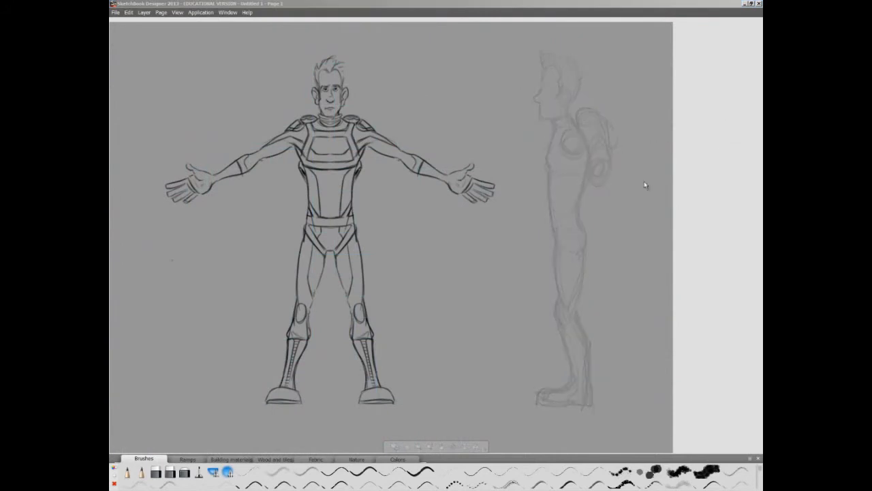
- Fade the rough side view and draw the clean profile head with hair, face, ear and collar over it
key(space)
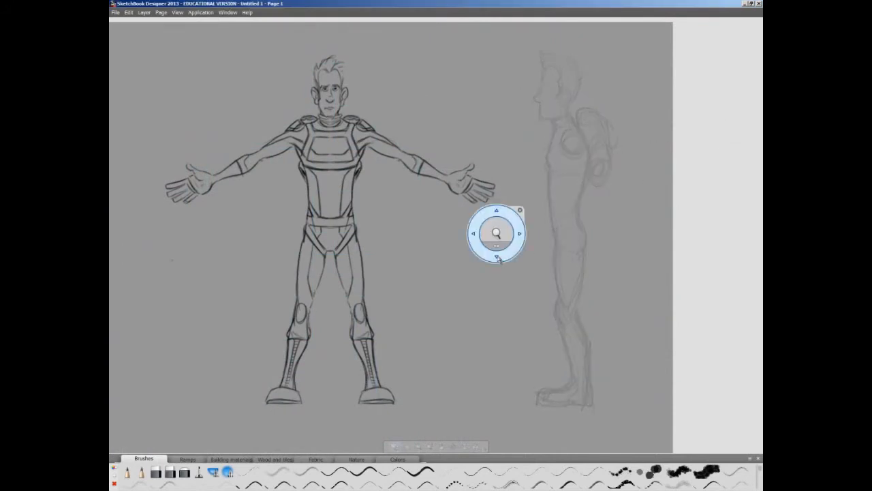
drag(496, 235, 479, 292)
drag(472, 153, 500, 161)
drag(496, 191, 530, 225)
drag(558, 136, 566, 140)
mouse_move(561, 139)
mouse_down()
mouse_move(551, 151)
mouse_move(552, 189)
mouse_move(576, 187)
mouse_move(586, 160)
mouse_up()
mouse_move(557, 116)
mouse_down()
mouse_move(594, 157)
mouse_move(585, 137)
mouse_move(584, 160)
mouse_up()
mouse_move(558, 115)
mouse_down()
mouse_move(550, 88)
mouse_move(575, 94)
mouse_up()
mouse_move(592, 95)
mouse_down()
mouse_move(610, 128)
mouse_move(595, 166)
mouse_up()
drag(606, 149, 595, 170)
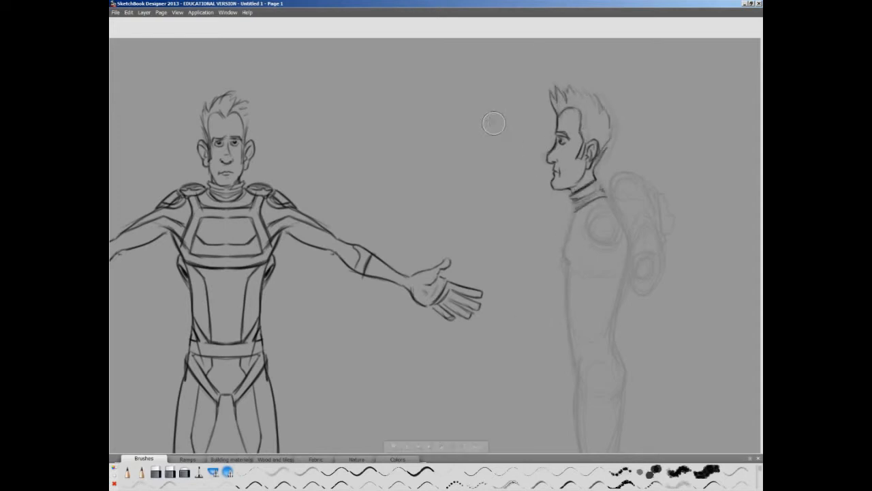
- Refine the profile's nose and collar, aligning the side-view head with the front view
drag(555, 140, 551, 164)
key(space)
drag(488, 158, 507, 208)
mouse_move(569, 156)
mouse_down()
mouse_move(558, 177)
mouse_move(571, 186)
mouse_up()
mouse_move(616, 143)
mouse_down()
mouse_move(258, 147)
mouse_move(258, 136)
mouse_up()
drag(201, 82, 208, 90)
drag(252, 146, 228, 152)
drag(197, 216, 239, 229)
drag(252, 143, 631, 139)
- Draw the clean chest and back contours of the side figure's torso
key(b)
drag(617, 204, 630, 226)
mouse_move(613, 252)
mouse_down()
mouse_move(578, 195)
mouse_move(543, 213)
mouse_up()
key(ctrl+z)
drag(560, 185, 546, 254)
mouse_move(598, 170)
mouse_down()
mouse_move(612, 407)
mouse_move(599, 280)
mouse_up()
drag(533, 130, 546, 252)
- Draw the side figure's clean thigh contour and the knee section with its pad and folds
key(space)
mouse_move(535, 281)
mouse_down()
mouse_move(533, 197)
mouse_move(555, 308)
mouse_up()
drag(595, 192, 583, 312)
key(space)
drag(544, 312, 535, 225)
mouse_move(544, 224)
mouse_down()
mouse_move(541, 258)
mouse_move(572, 251)
mouse_up()
drag(547, 231, 574, 242)
key(space)
drag(553, 279, 547, 223)
mouse_move(538, 202)
mouse_down()
mouse_move(543, 224)
mouse_move(574, 221)
mouse_up()
drag(569, 191, 593, 223)
drag(567, 202, 581, 216)
drag(560, 144, 557, 166)
- Draw the side figure's boot with its upper edge, sole and heel
key(space)
drag(553, 290, 555, 221)
mouse_move(545, 156)
mouse_down()
mouse_move(563, 257)
mouse_move(562, 238)
mouse_move(501, 274)
mouse_move(602, 287)
mouse_move(595, 153)
mouse_up()
drag(538, 278, 596, 275)
drag(576, 265, 591, 256)
key(space)
- Draw the clean backpack with its capped tank, side hose and round nozzle behind the side figure's shoulder
drag(485, 199, 481, 342)
drag(545, 102, 491, 317)
mouse_move(502, 130)
mouse_down()
mouse_move(485, 151)
mouse_move(516, 170)
mouse_move(501, 128)
mouse_up()
mouse_move(546, 183)
mouse_down()
mouse_move(543, 234)
mouse_move(573, 140)
mouse_move(564, 89)
mouse_move(516, 97)
mouse_move(516, 119)
mouse_up()
mouse_move(561, 129)
mouse_down()
mouse_move(569, 146)
mouse_move(552, 178)
mouse_up()
drag(559, 153, 571, 181)
mouse_move(559, 103)
mouse_down()
mouse_move(575, 112)
mouse_move(576, 174)
mouse_up()
drag(562, 103, 564, 109)
drag(567, 181, 539, 215)
mouse_move(541, 172)
mouse_down()
mouse_move(573, 184)
mouse_move(572, 169)
mouse_up()
drag(514, 96, 530, 83)
- Draw the curved hip seam and refine the pelvis contour on the side figure
mouse_move(433, 246)
mouse_down()
mouse_move(536, 306)
mouse_move(469, 279)
mouse_up()
mouse_move(587, 380)
mouse_down()
mouse_move(550, 360)
mouse_move(590, 383)
mouse_up()
drag(564, 338, 594, 362)
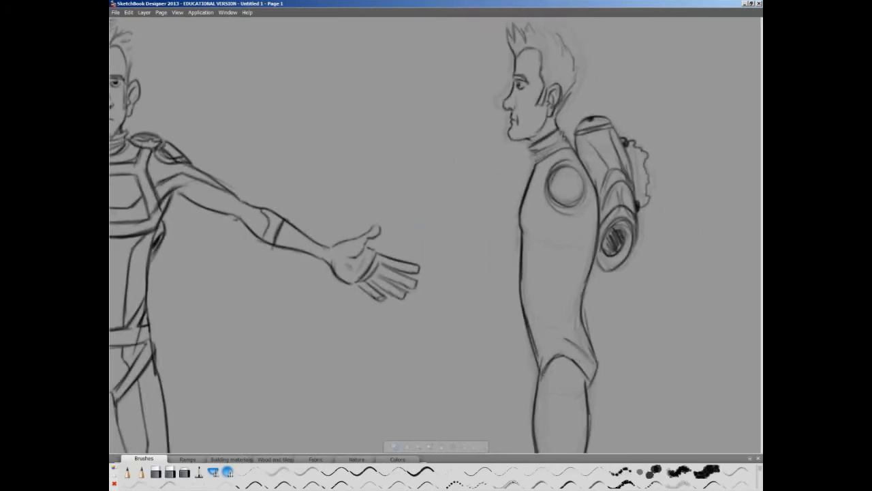
drag(585, 318, 588, 334)
drag(525, 330, 540, 369)
drag(557, 340, 587, 359)
- Add the belt line and the diagonal suit seams across the side figure's waist and back
drag(529, 326, 584, 319)
mouse_move(590, 260)
mouse_down()
mouse_move(548, 320)
mouse_move(549, 303)
mouse_up()
drag(594, 233, 539, 323)
mouse_move(585, 307)
mouse_down()
mouse_move(549, 327)
mouse_move(588, 335)
mouse_up()
drag(554, 329, 562, 335)
- Draw the side figure's chest panel and the strap lines running around the shoulder
drag(530, 238, 552, 236)
mouse_move(520, 241)
mouse_down()
mouse_move(558, 237)
mouse_move(584, 264)
mouse_up()
drag(521, 231, 544, 224)
mouse_move(549, 215)
mouse_down()
mouse_move(586, 252)
mouse_move(538, 224)
mouse_up()
mouse_move(552, 178)
mouse_down()
mouse_move(533, 221)
mouse_move(543, 171)
mouse_move(574, 160)
mouse_up()
mouse_move(533, 181)
mouse_down()
mouse_move(541, 223)
mouse_move(590, 252)
mouse_up()
- Add detail strokes to the upper backpack where it meets the side figure's shoulder
mouse_move(577, 150)
mouse_down()
mouse_move(589, 171)
mouse_move(586, 164)
mouse_up()
drag(580, 145, 596, 158)
drag(604, 215, 601, 223)
drag(590, 149, 597, 162)
drag(580, 142, 593, 152)
- Darken the side figure's front torso lines and add a studded flap at the top of the boot
key(space)
drag(523, 353, 523, 141)
drag(483, 294, 484, 253)
drag(484, 281, 482, 346)
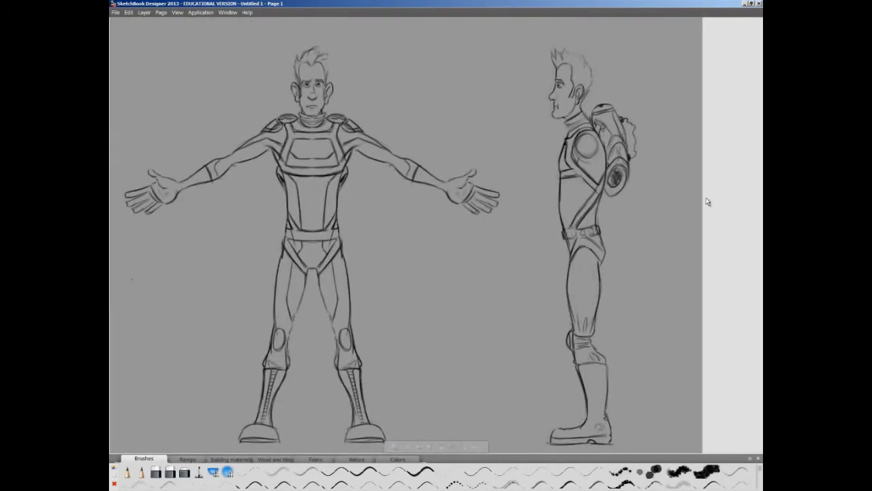
drag(564, 179, 567, 230)
drag(577, 157, 583, 163)
drag(590, 363, 593, 371)
drag(591, 366, 605, 376)
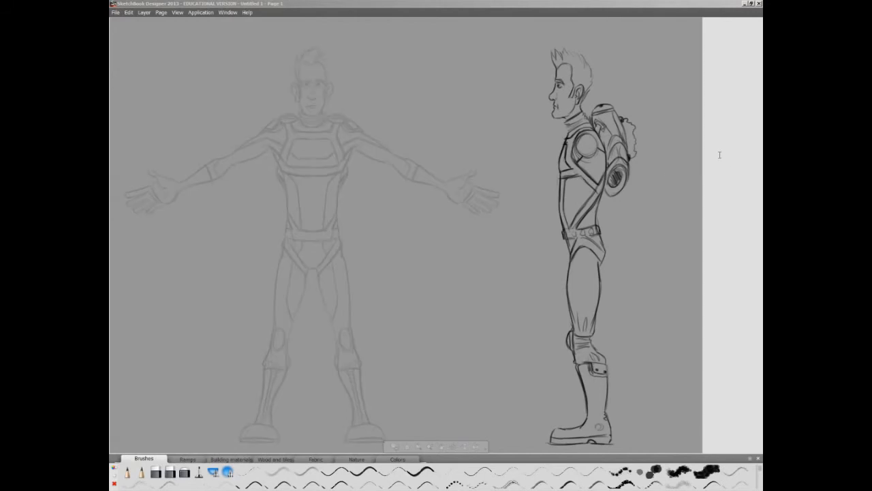
- Fade the front-view line art into a guide and draw one ear and the neck sides of the back view over it
drag(419, 346, 462, 374)
drag(347, 173, 373, 252)
drag(374, 175, 373, 208)
drag(404, 175, 410, 205)
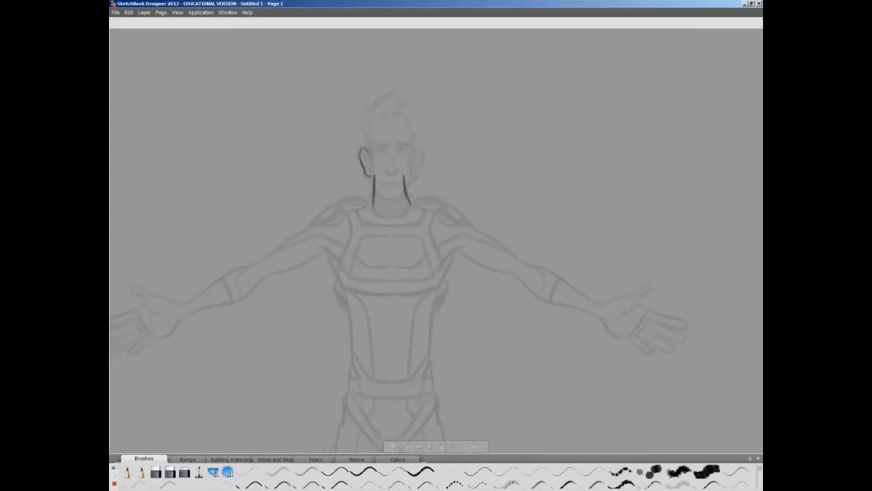
- Outline the back view's nape hairline, second ear and spiky hair, and draw the banded collar around the neck
drag(372, 166, 396, 181)
mouse_move(413, 149)
mouse_down()
mouse_move(423, 157)
mouse_move(407, 178)
mouse_up()
mouse_move(401, 180)
mouse_down()
mouse_move(416, 130)
mouse_move(412, 103)
mouse_up()
drag(361, 152, 368, 100)
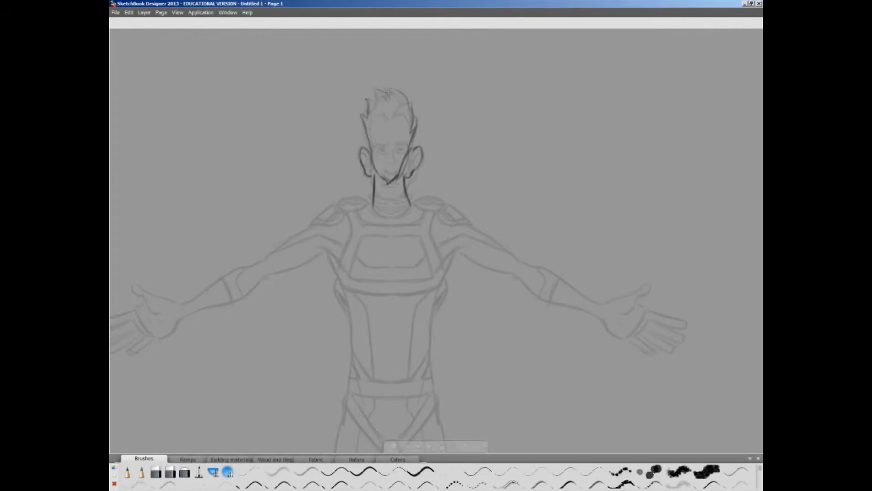
drag(420, 150, 410, 167)
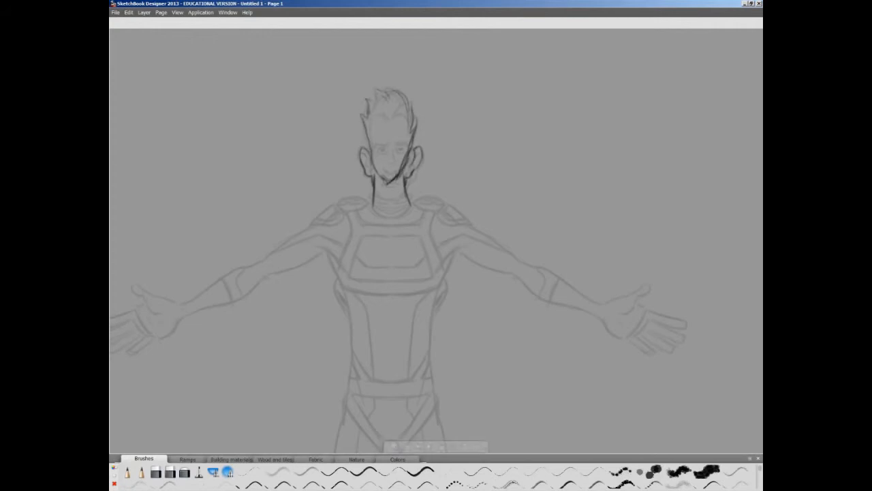
drag(377, 197, 403, 192)
mouse_move(373, 191)
mouse_down()
mouse_move(372, 204)
mouse_move(412, 203)
mouse_up()
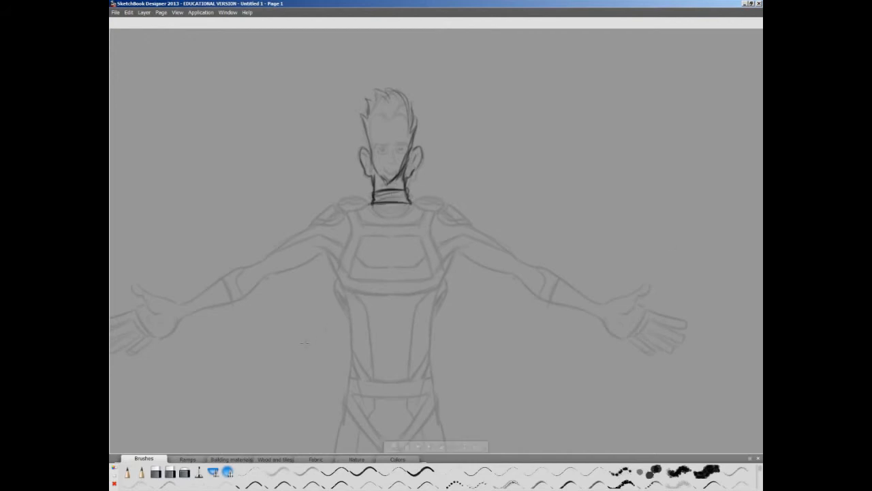
- Draw the back view's shoulder line from the collar and outline the padded shoulder guard on the left half
drag(317, 262, 397, 261)
drag(452, 202, 388, 225)
mouse_move(388, 225)
mouse_down()
mouse_move(419, 207)
mouse_move(405, 217)
mouse_up()
drag(419, 210, 450, 202)
- Outline the back view's left arm with its elbow pad and trace the open hand over the front-view guide
mouse_move(275, 294)
mouse_down()
mouse_move(308, 253)
mouse_move(301, 259)
mouse_up()
mouse_move(413, 190)
mouse_down()
mouse_move(282, 269)
mouse_move(427, 216)
mouse_move(443, 246)
mouse_up()
mouse_move(440, 239)
mouse_down()
mouse_move(470, 259)
mouse_move(451, 351)
mouse_up()
mouse_move(282, 268)
mouse_down()
mouse_move(246, 256)
mouse_move(256, 300)
mouse_up()
mouse_move(231, 275)
mouse_down()
mouse_move(199, 284)
mouse_move(229, 285)
mouse_up()
drag(207, 304, 228, 298)
- Draw the left side of the back view's torso from the armpit down to the hip, with a shoulder-blade line
drag(389, 283, 350, 237)
mouse_move(335, 178)
mouse_down()
mouse_move(314, 197)
mouse_move(320, 202)
mouse_up()
drag(320, 186, 334, 193)
drag(456, 205, 448, 215)
drag(446, 151, 445, 251)
- Outline the back view's left leg from hip and crotch to the knee and add the band around the knee
drag(435, 411, 433, 320)
drag(403, 221, 397, 261)
drag(398, 258, 388, 362)
mouse_move(433, 278)
mouse_down()
mouse_move(408, 393)
mouse_move(408, 384)
mouse_up()
drag(381, 397, 401, 399)
drag(373, 360, 361, 232)
- Draw the flared trouser cuff, boot shaft and heel of the back view's left leg
drag(372, 270, 356, 303)
mouse_move(394, 275)
mouse_down()
mouse_move(399, 308)
mouse_move(374, 421)
mouse_move(341, 398)
mouse_move(357, 311)
mouse_up()
mouse_move(359, 307)
mouse_down()
mouse_move(393, 312)
mouse_move(358, 307)
mouse_up()
drag(372, 398, 382, 423)
mouse_move(341, 396)
mouse_down()
mouse_move(333, 421)
mouse_move(329, 412)
mouse_up()
drag(379, 254, 367, 303)
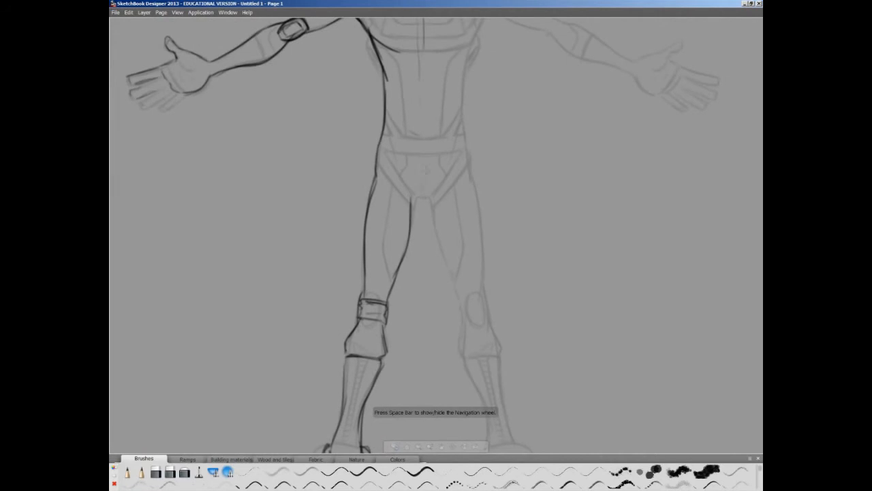
- Add the centre crease, hip line and lower-back dimple to the pelvis of the back view
drag(424, 156, 423, 198)
drag(383, 149, 411, 146)
drag(412, 134, 421, 141)
key(space)
drag(391, 201, 385, 268)
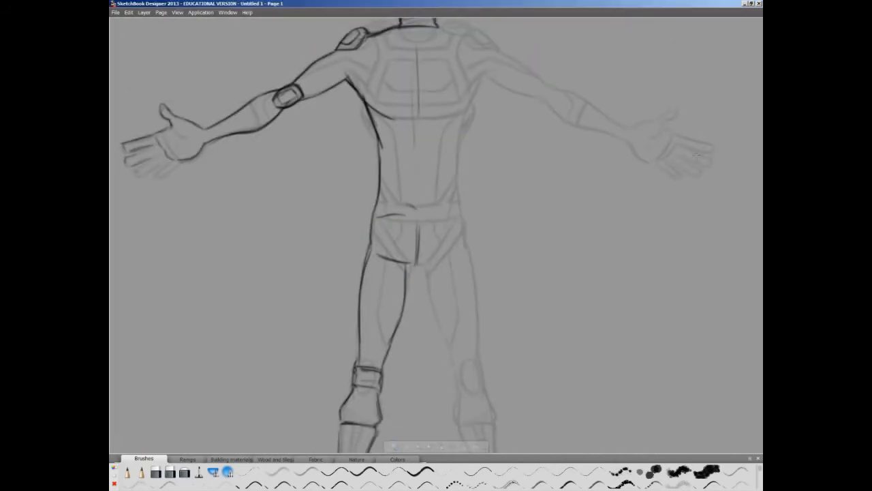
- Mirror the drawn left half of the back view across its vertical centre line to complete the figure
key(y)
key(space)
drag(273, 199, 247, 204)
drag(246, 204, 303, 245)
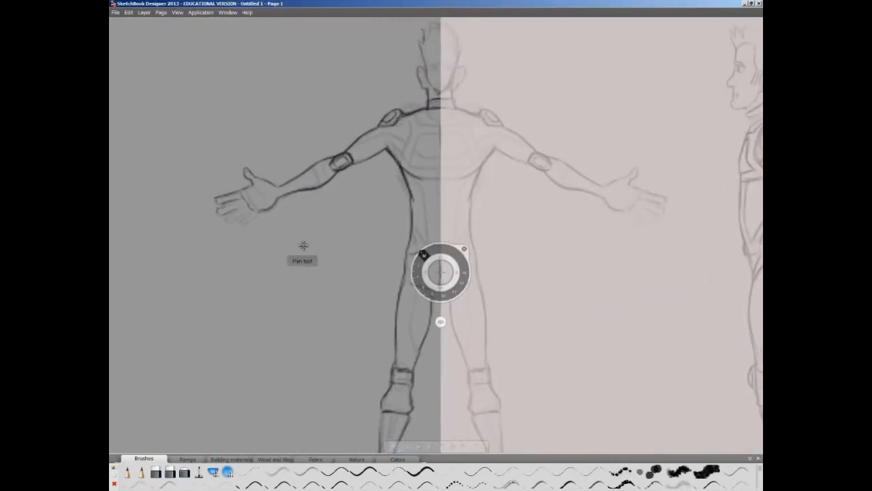
click(702, 178)
- Hide the faded front-view guide and check the completed back figure beside the side view
key(space)
drag(359, 255, 331, 275)
mouse_move(335, 276)
mouse_down()
mouse_move(337, 298)
mouse_move(388, 242)
mouse_up()
key(space)
mouse_move(271, 208)
mouse_down()
mouse_move(260, 231)
mouse_move(301, 236)
mouse_up()
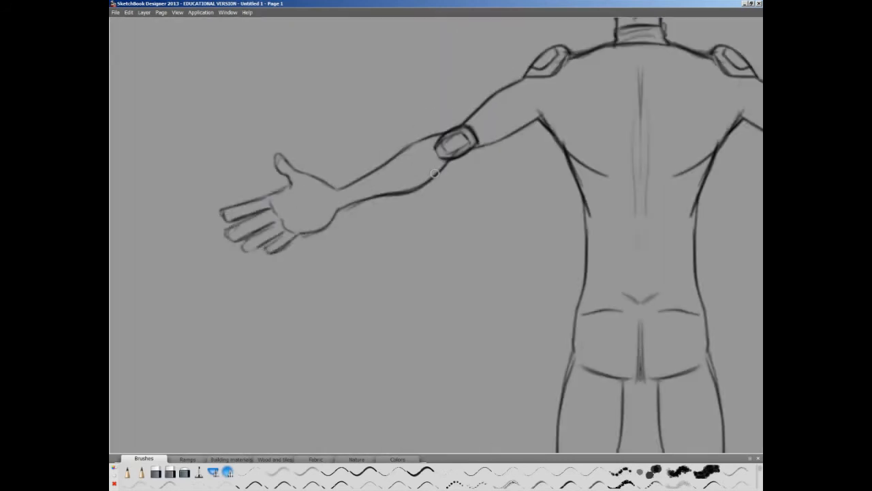
key(space)
drag(304, 205, 209, 234)
key(space)
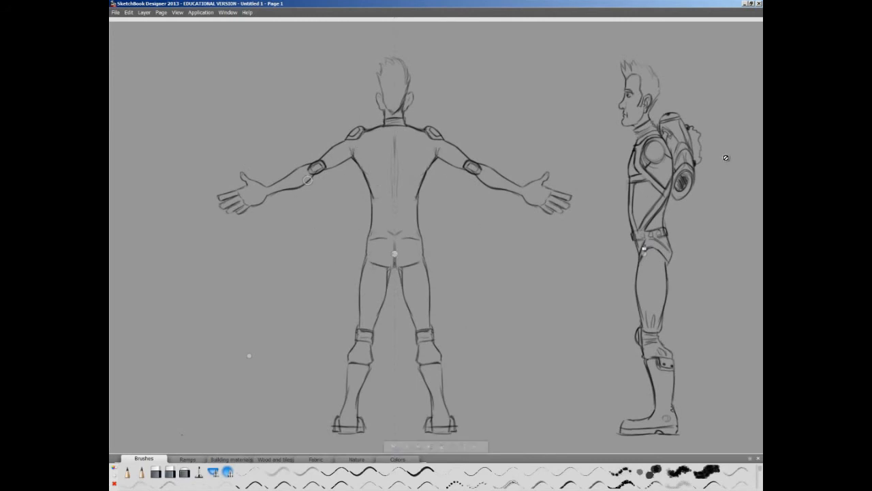
- Draw the harness strap from the left shoulder to the mid-back and the strap looping around the left hip
mouse_move(372, 135)
mouse_down()
mouse_move(379, 132)
mouse_move(391, 160)
mouse_up()
drag(377, 127, 393, 157)
drag(369, 131, 387, 168)
mouse_move(392, 224)
mouse_down()
mouse_move(395, 237)
mouse_move(372, 256)
mouse_move(389, 278)
mouse_up()
drag(366, 244, 398, 270)
mouse_move(368, 238)
mouse_down()
mouse_move(380, 251)
mouse_move(392, 235)
mouse_move(376, 225)
mouse_up()
- Draw the lower harness strap from mid-back to waist, half of the central back buckle, and the belt with its buckle
drag(391, 174, 381, 206)
drag(388, 169, 375, 203)
drag(390, 176, 377, 209)
drag(392, 166, 387, 176)
drag(387, 167, 393, 171)
mouse_move(390, 224)
mouse_down()
mouse_move(391, 237)
mouse_move(373, 248)
mouse_up()
mouse_move(393, 263)
mouse_down()
mouse_move(389, 270)
mouse_move(394, 255)
mouse_up()
drag(366, 246, 363, 257)
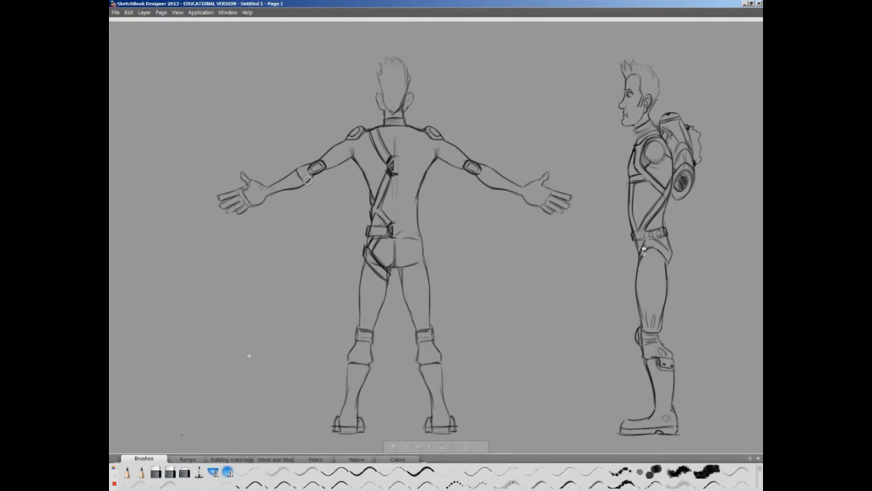
- Thicken the padded strap under the left buttock and add detail strokes to the belt
drag(386, 270, 378, 275)
drag(379, 263, 366, 261)
drag(375, 242, 369, 249)
drag(384, 226, 368, 233)
- Add suit seams on the left thigh and behind the shoulder, and crease lines at the boot ankle
drag(376, 274, 370, 322)
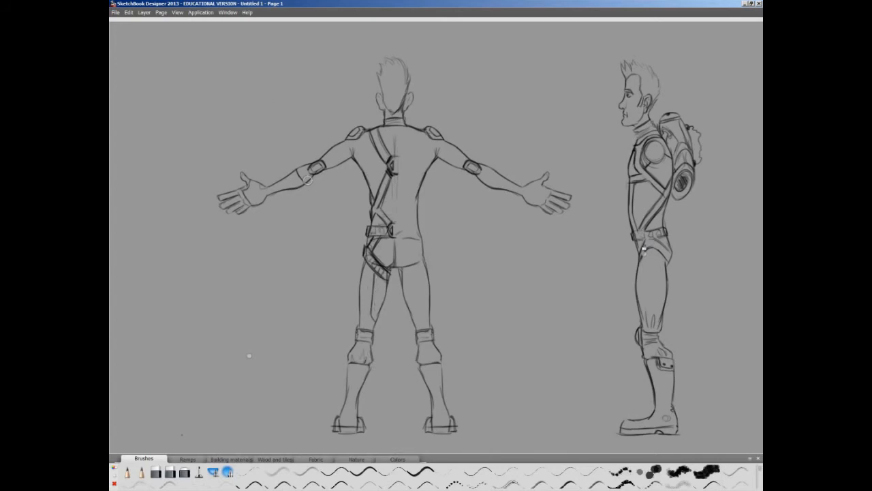
drag(378, 245, 375, 258)
mouse_move(364, 149)
mouse_down()
mouse_move(387, 171)
mouse_move(349, 147)
mouse_move(327, 165)
mouse_up()
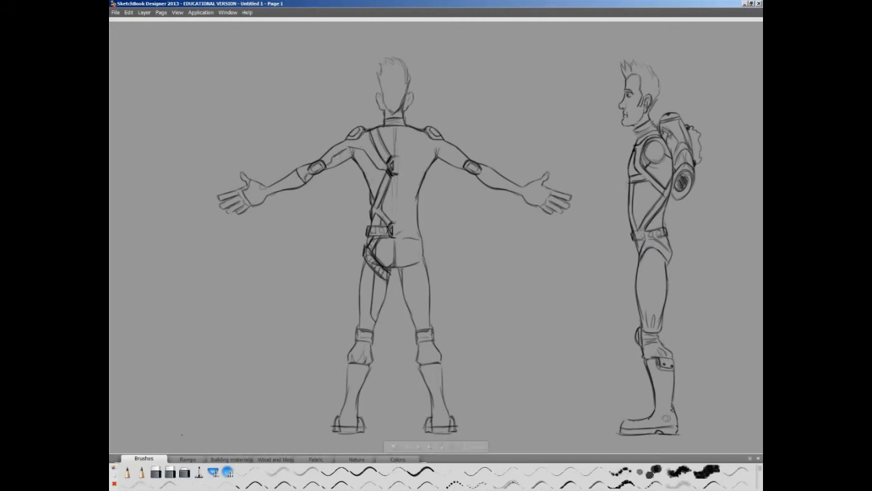
mouse_move(347, 409)
mouse_down()
mouse_move(356, 406)
mouse_move(353, 422)
mouse_up()
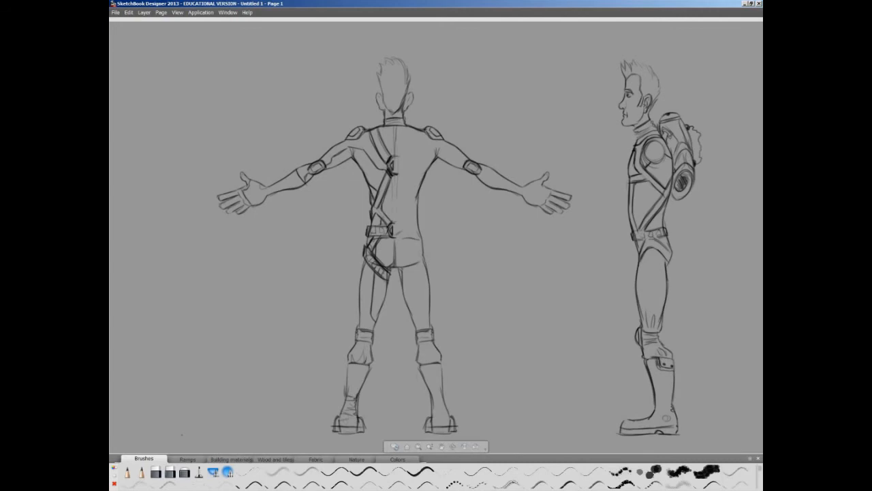
- Mirror the harness and suit details onto the right half and draw hair strokes on the back of the head
click(693, 154)
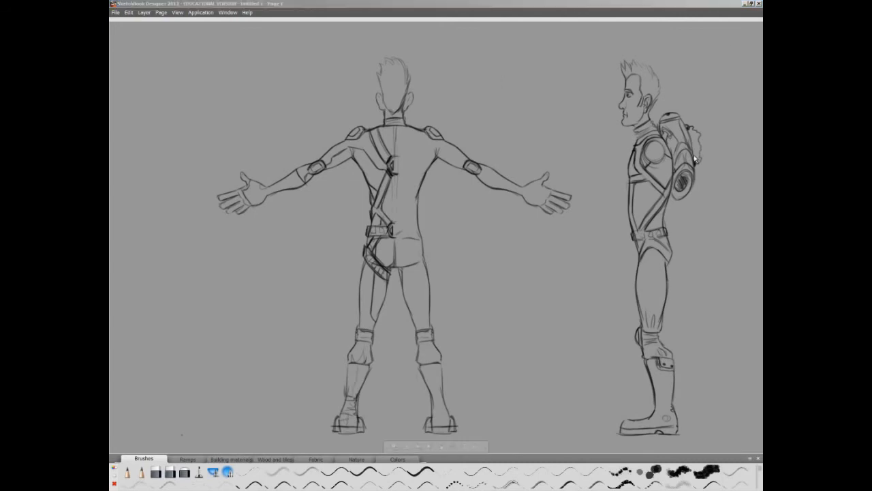
click(720, 175)
drag(406, 85, 395, 114)
drag(404, 62, 410, 91)
drag(384, 62, 378, 84)
mouse_move(379, 76)
mouse_down()
mouse_move(391, 113)
mouse_move(396, 80)
mouse_move(394, 96)
mouse_up()
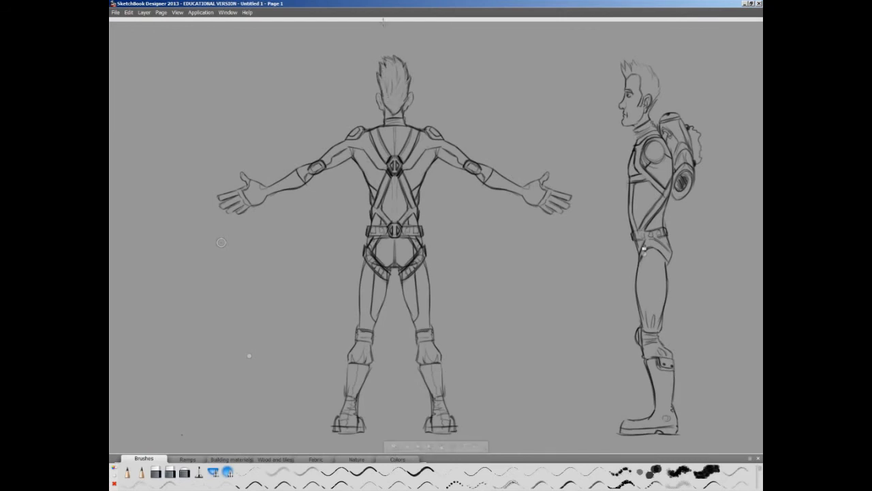
- Show the front view again, move it to the left part of the page, and shift the back view right
click(717, 156)
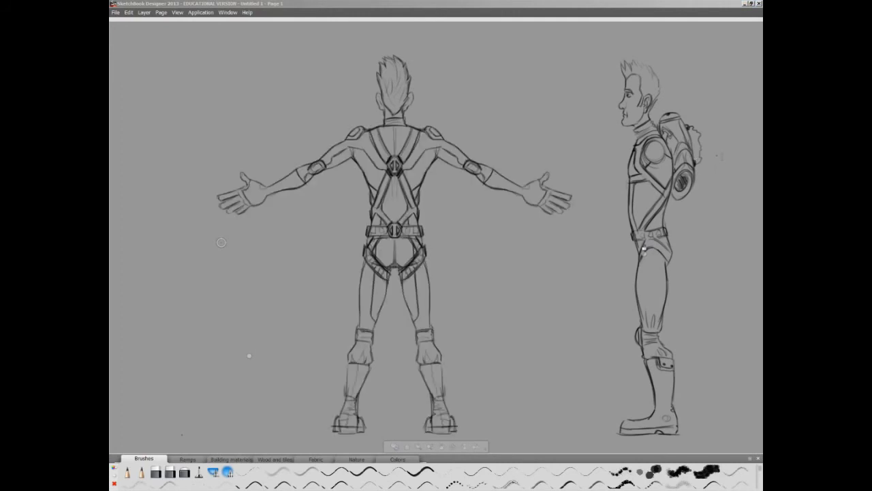
drag(292, 215, 294, 252)
click(679, 170)
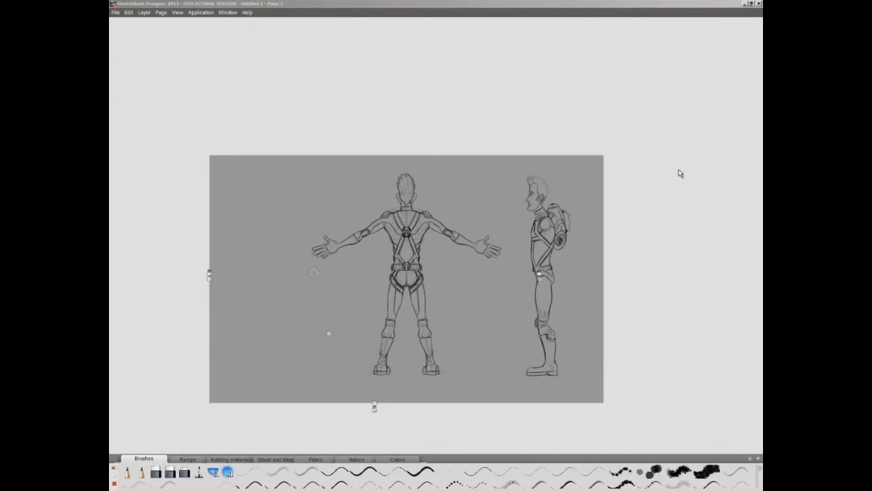
click(652, 184)
click(772, 167)
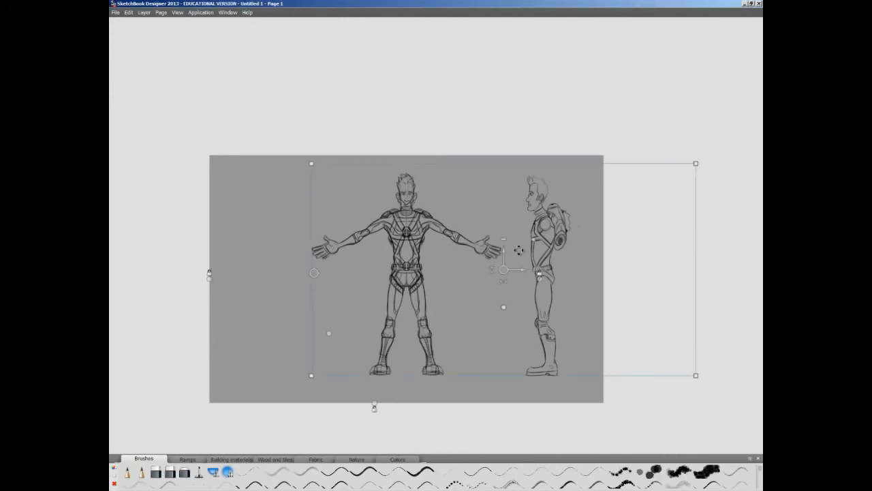
drag(523, 273, 425, 271)
drag(529, 252, 627, 262)
click(697, 210)
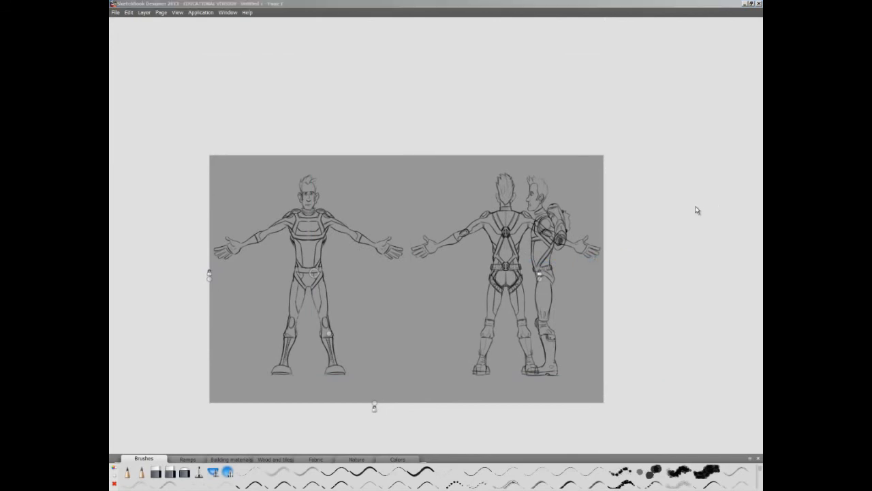
- Widen the page on its right side and move the side view clear of the back view's arm
click(688, 302)
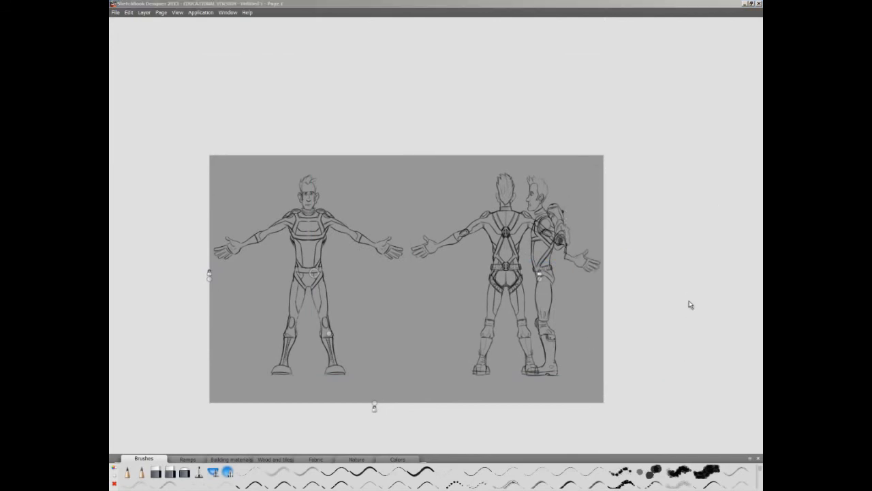
drag(598, 280, 721, 275)
click(699, 133)
drag(467, 275, 554, 278)
click(393, 89)
key(space)
drag(364, 283, 387, 286)
mouse_move(388, 287)
mouse_down()
mouse_move(352, 258)
mouse_move(363, 290)
mouse_move(375, 287)
mouse_up()
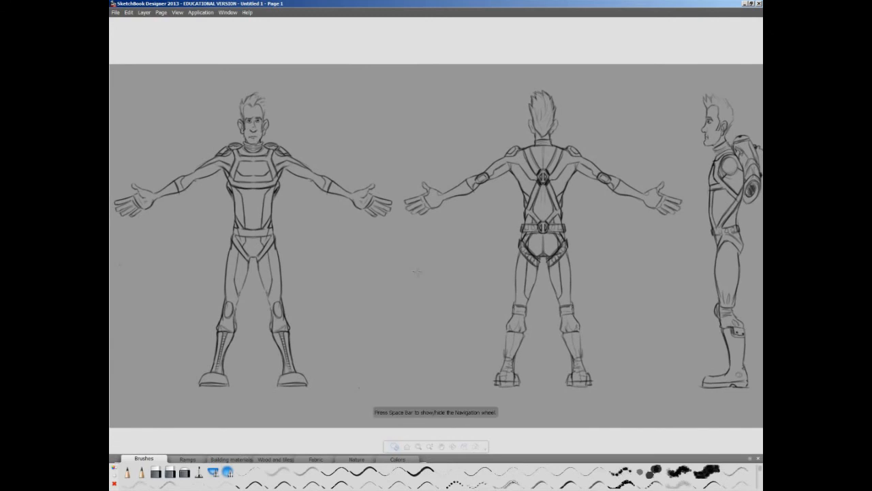
- Start saving the model sheet with its front, back and side views
click(115, 12)
click(135, 68)
click(397, 243)
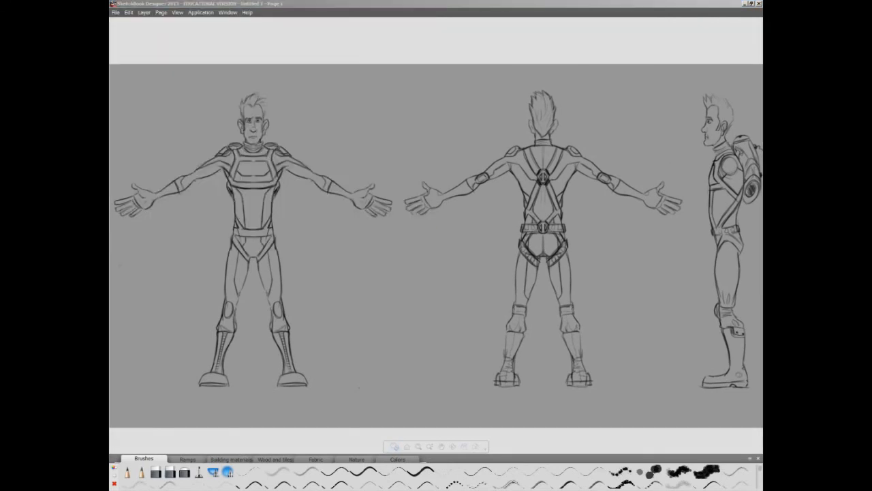